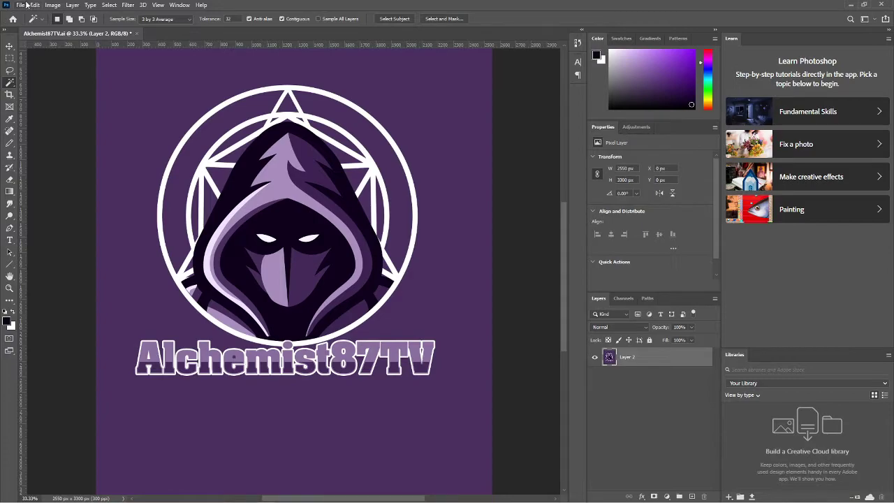
# Select the purple background outside the emblem and lettering with the Magic Wand, invert the selection, and mask the layer with it.
pyautogui.moveTo(52, 5)
pyautogui.click(29, 103)
pyautogui.click(469, 273)
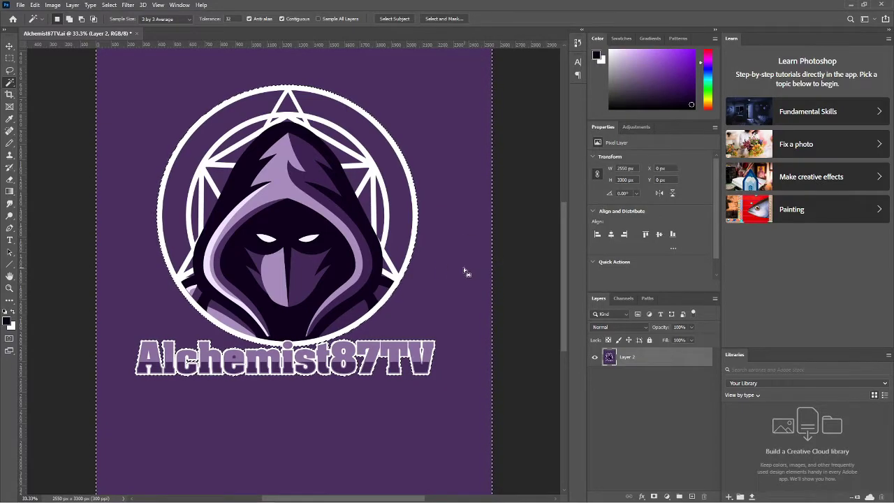
pyautogui.click(655, 497)
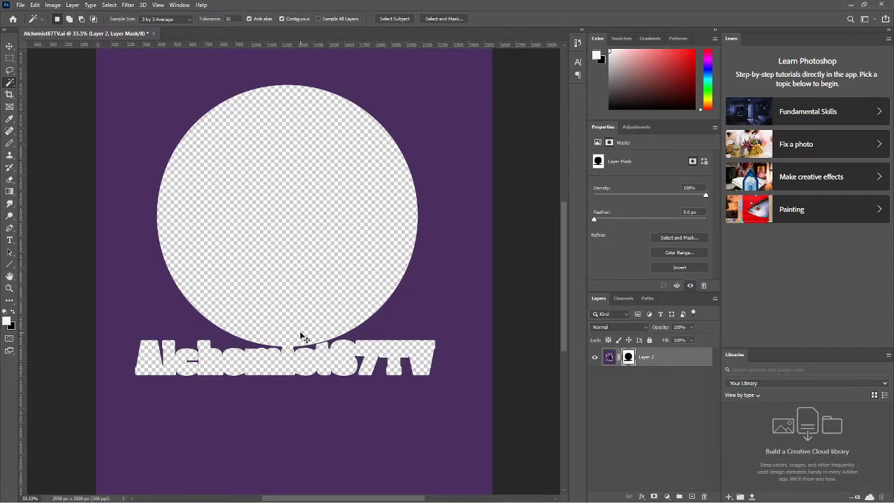
pyautogui.hotkey('ctrl', 'z')
pyautogui.rightClick(433, 284)
pyautogui.click(480, 406)
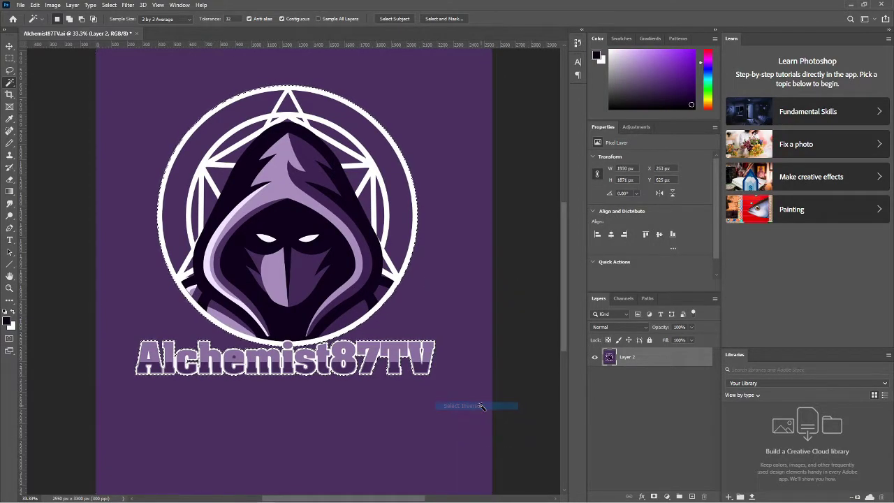
pyautogui.click(654, 497)
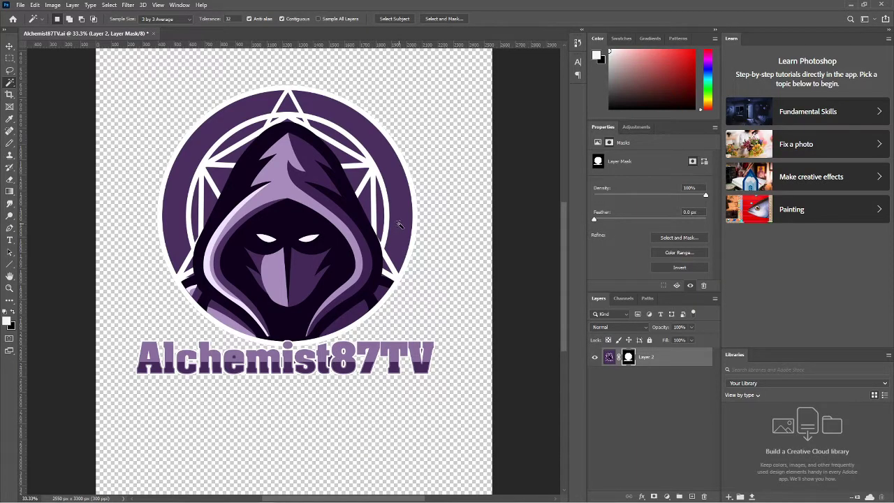
# Select all the purple background areas inside the circle, between the white lines and around the hood, with the Magic Wand.
pyautogui.click(400, 225)
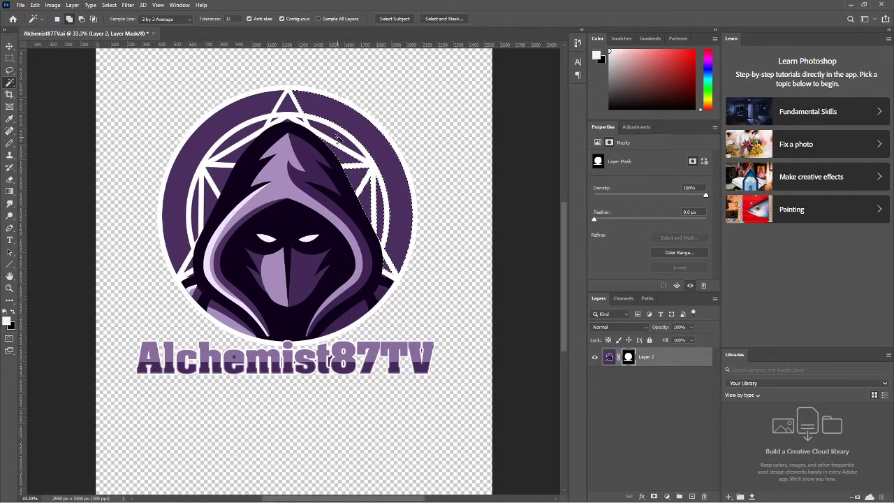
pyautogui.keyDown('shift'); pyautogui.click(241, 140); pyautogui.keyUp('shift')
pyautogui.keyDown('shift'); pyautogui.click(251, 167); pyautogui.keyUp('shift')
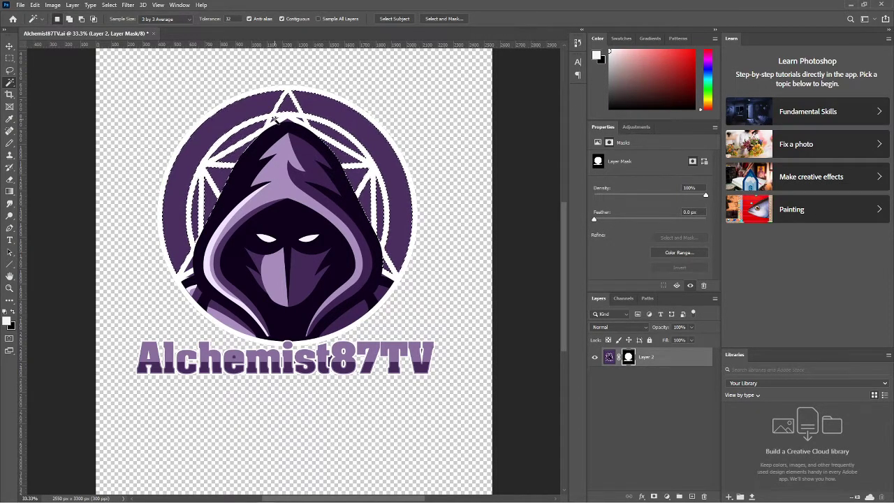
pyautogui.hotkey('ctrl', '+')
pyautogui.scroll(5, 276, 124)
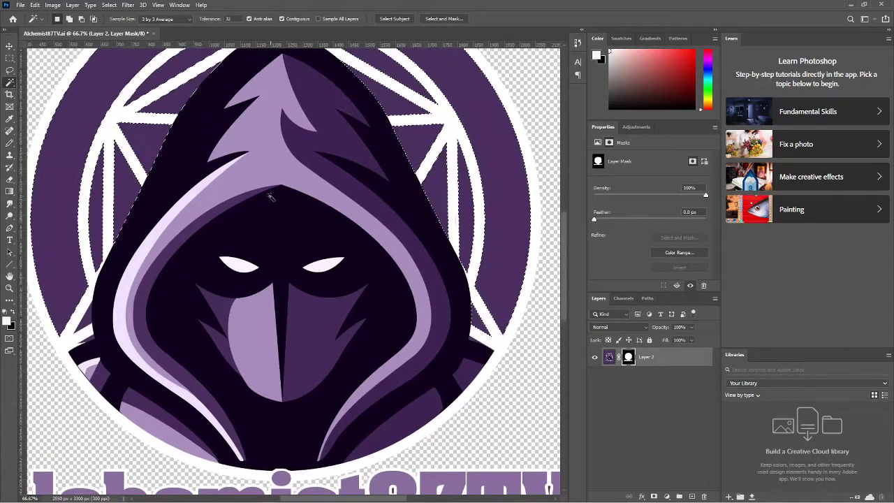
pyautogui.hotkey('ctrl', '+')
pyautogui.keyDown('shift'); pyautogui.click(305, 138); pyautogui.keyUp('shift')
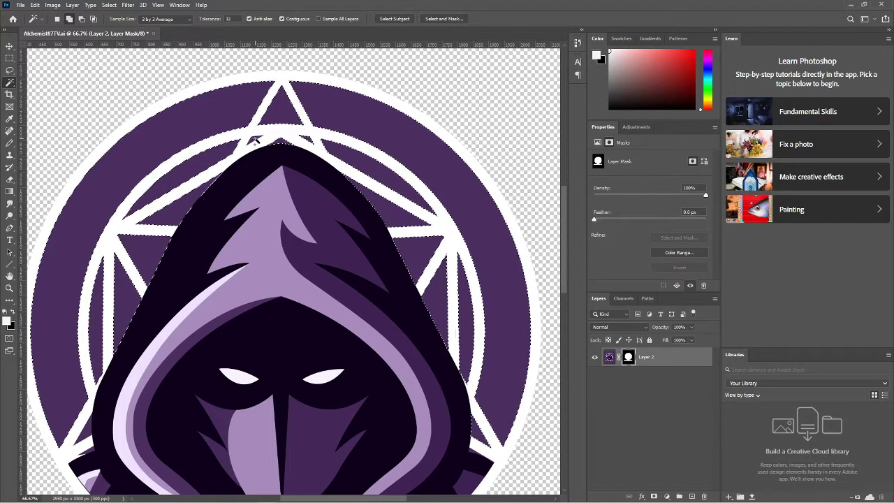
# Invert the selection and apply the existing layer mask permanently to Layer 2.
pyautogui.scroll(-5, 348, 204)
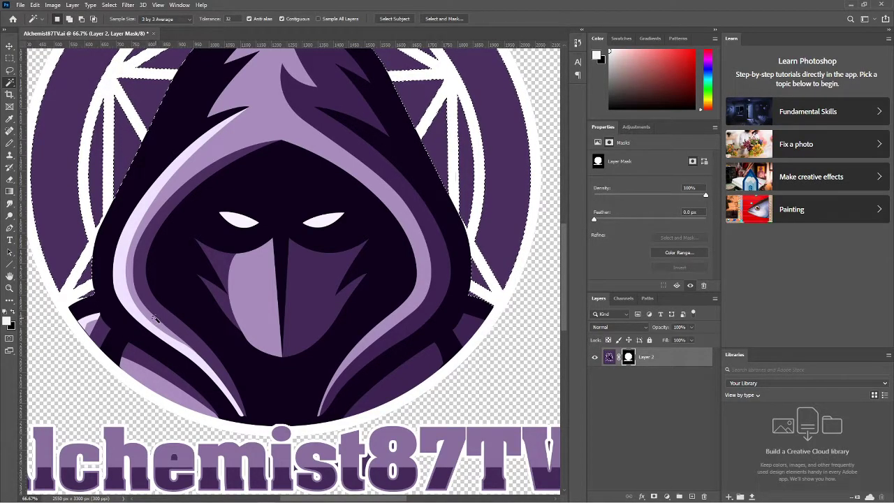
pyautogui.rightClick(470, 216)
pyautogui.click(521, 342)
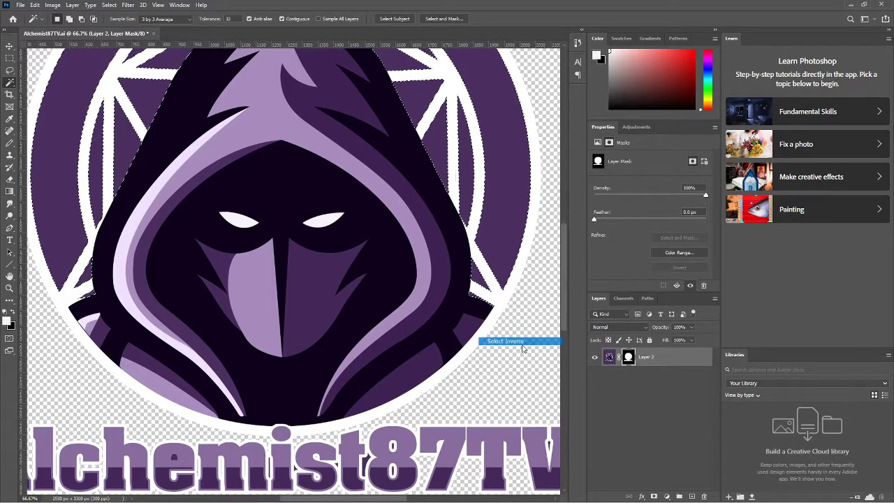
pyautogui.rightClick(630, 357)
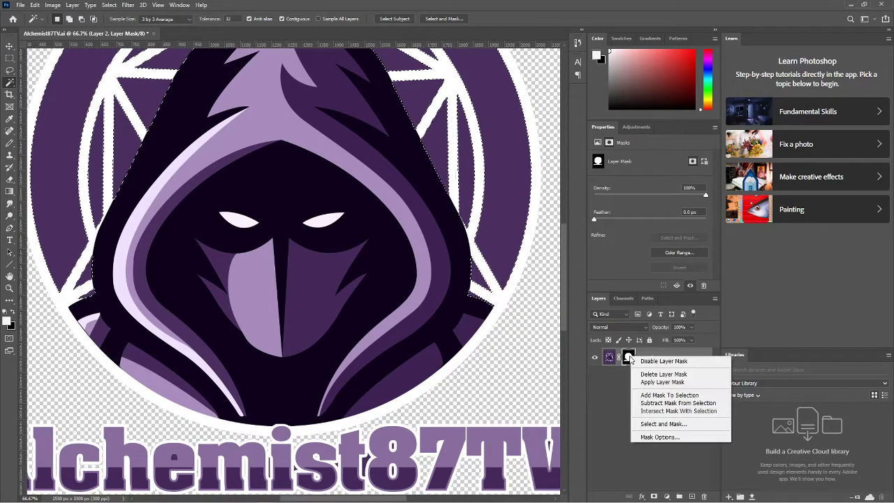
pyautogui.click(658, 383)
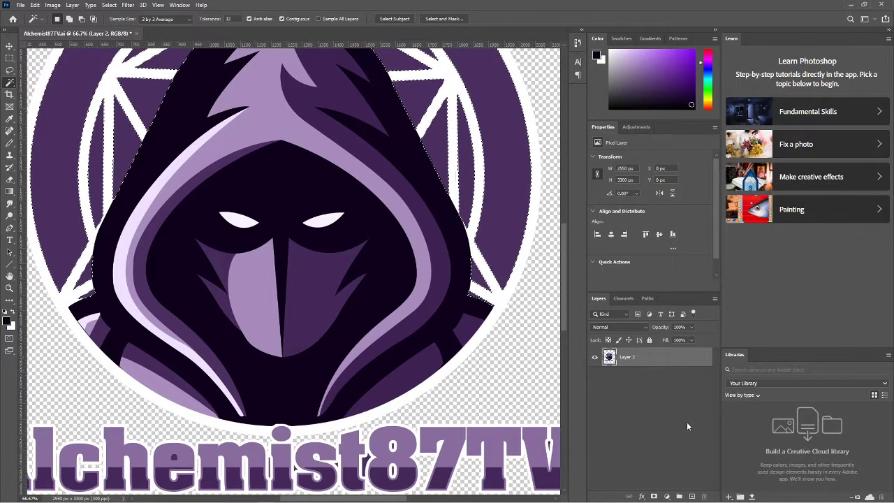
# Add a layer mask from the inverted selection to hide the purple inside the circle, and apply the mask to Layer 2.
pyautogui.click(654, 496)
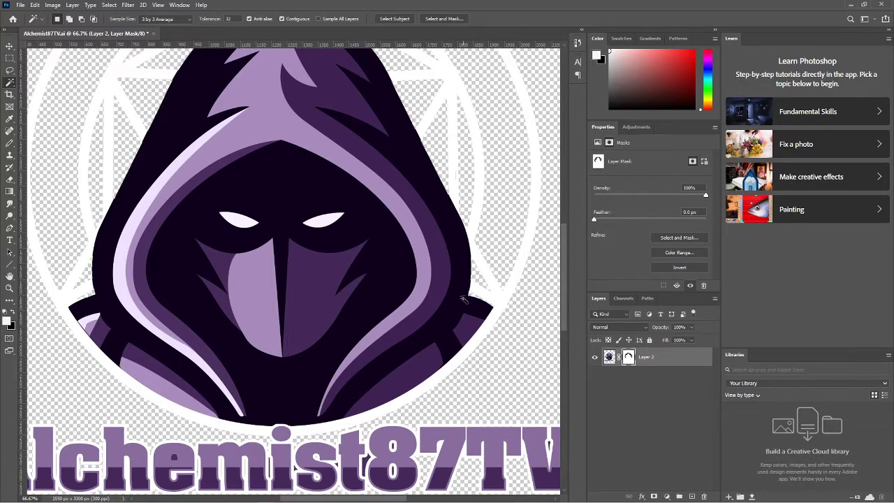
pyautogui.rightClick(635, 361)
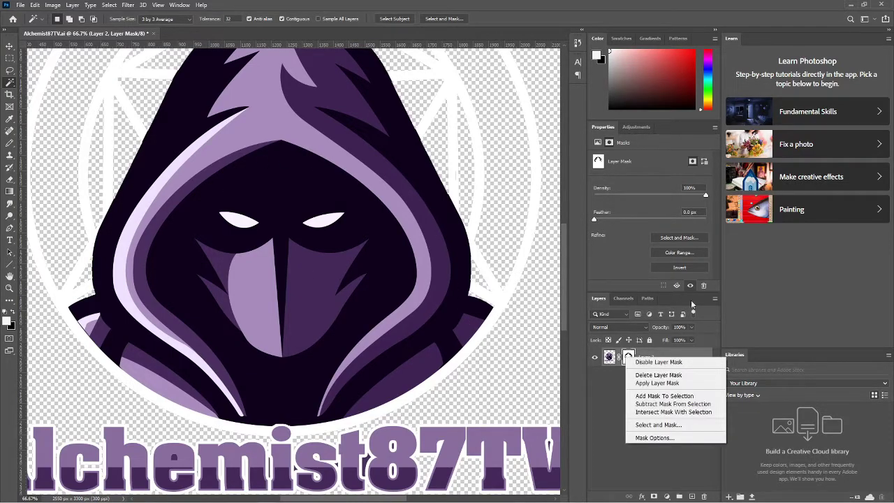
pyautogui.click(658, 382)
pyautogui.scroll(5, 461, 326)
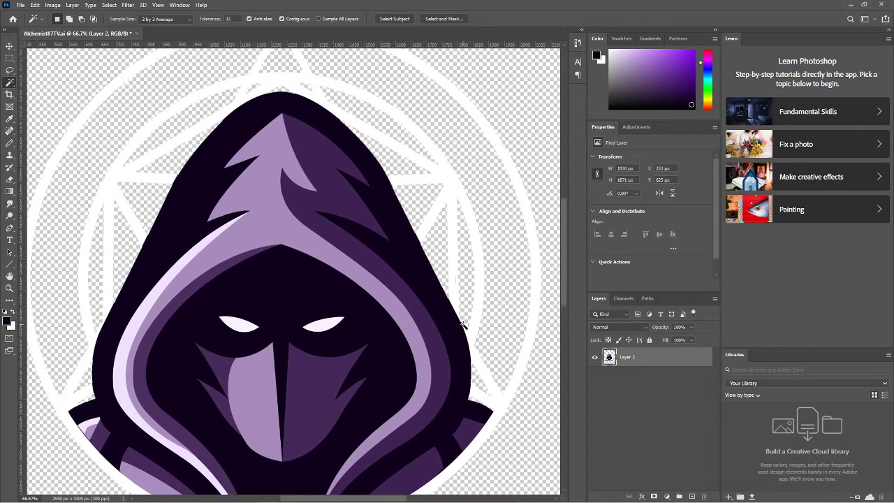
pyautogui.hotkey('ctrl', '-')
pyautogui.hotkey('ctrl', '-')
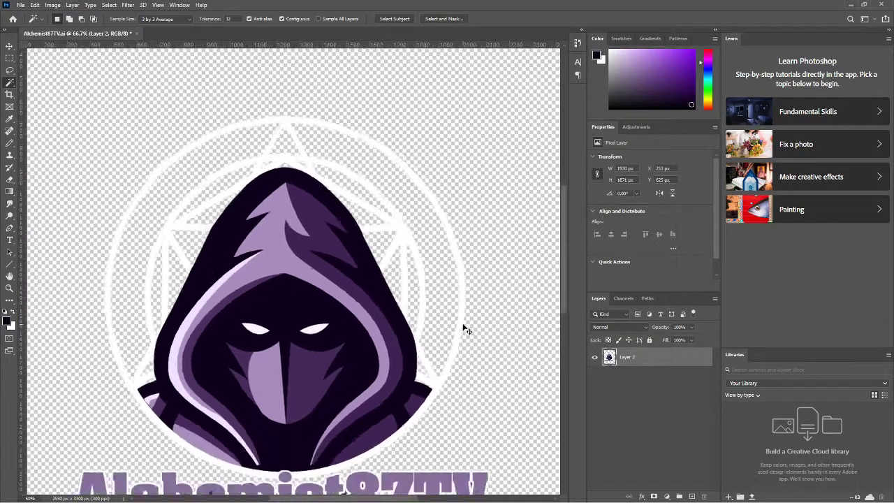
pyautogui.scroll(-5, 465, 325)
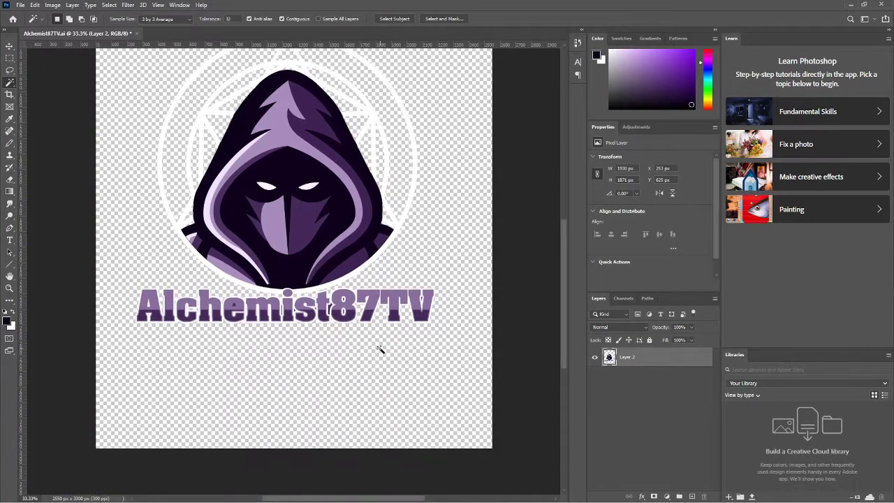
pyautogui.hotkey('ctrl', '+')
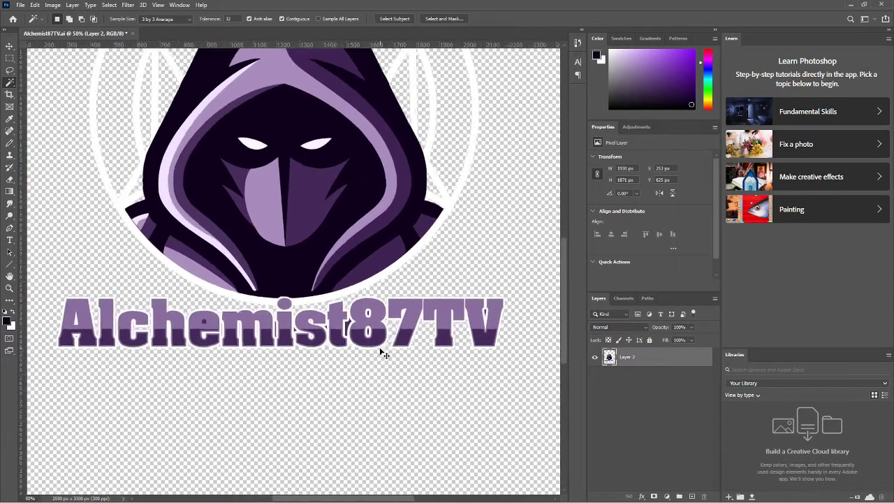
pyautogui.click(288, 323)
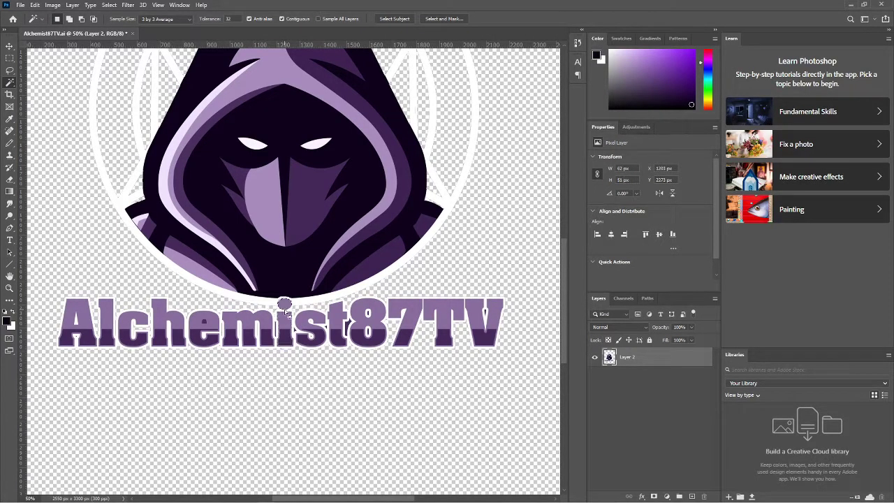
pyautogui.click(284, 304)
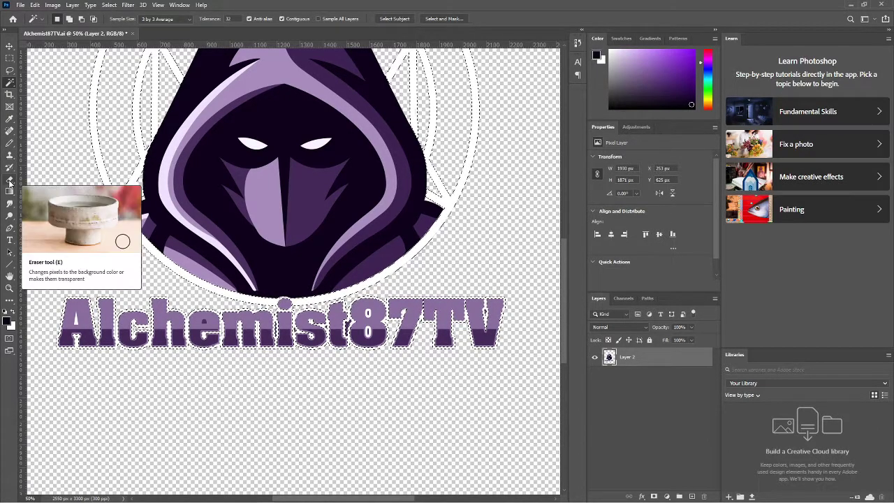
pyautogui.hotkey('ctrl', 'd')
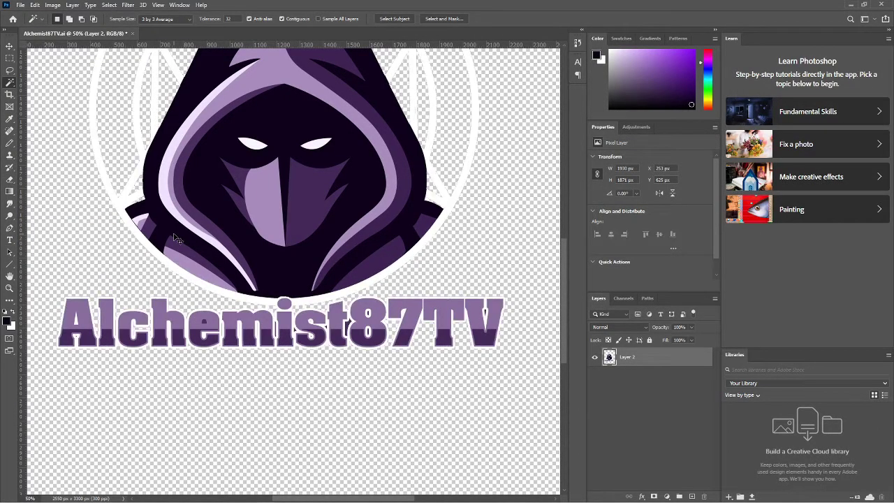
# Erase the Alchemist87TV lettering below the emblem with a hard 174 px eraser in Pencil mode.
pyautogui.click(10, 180)
pyautogui.click(68, 20)
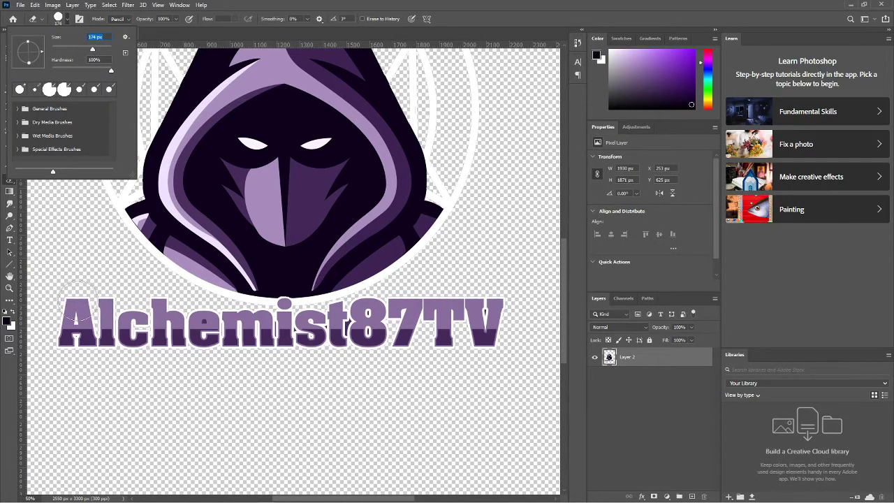
pyautogui.moveTo(70, 307)
pyautogui.mouseDown()
pyautogui.moveTo(104, 307)
pyautogui.moveTo(73, 322)
pyautogui.moveTo(75, 333)
pyautogui.moveTo(192, 333)
pyautogui.moveTo(127, 343)
pyautogui.moveTo(396, 329)
pyautogui.moveTo(489, 338)
pyautogui.moveTo(498, 315)
pyautogui.moveTo(386, 314)
pyautogui.moveTo(286, 334)
pyautogui.moveTo(219, 332)
pyautogui.moveTo(148, 314)
pyautogui.moveTo(270, 334)
pyautogui.mouseUp()
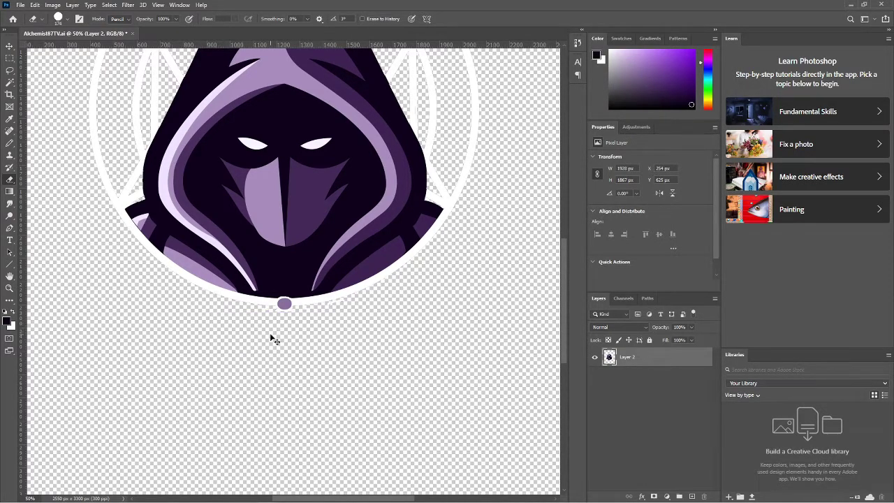
# Erase the leftover white lettering fragments and the part of the purple dot that lie below the circle's lower edge.
pyautogui.hotkey('ctrl', '+')
pyautogui.hotkey('ctrl', '+')
pyautogui.hotkey('ctrl', '+')
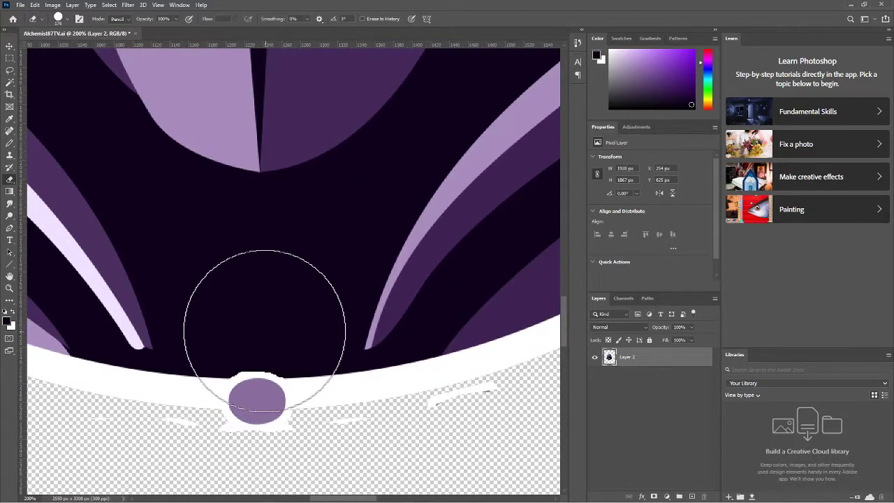
pyautogui.scroll(-5, 265, 326)
pyautogui.moveTo(296, 353)
pyautogui.mouseDown()
pyautogui.moveTo(236, 379)
pyautogui.moveTo(248, 373)
pyautogui.moveTo(221, 370)
pyautogui.moveTo(229, 376)
pyautogui.mouseUp()
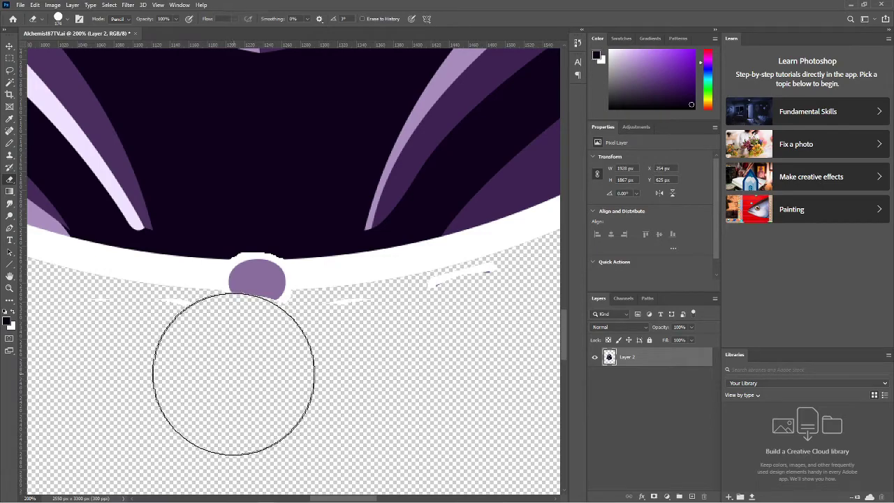
pyautogui.moveTo(292, 375)
pyautogui.mouseDown()
pyautogui.moveTo(461, 366)
pyautogui.moveTo(482, 348)
pyautogui.moveTo(469, 340)
pyautogui.mouseUp()
pyautogui.moveTo(116, 398)
pyautogui.mouseDown()
pyautogui.moveTo(113, 374)
pyautogui.moveTo(190, 377)
pyautogui.mouseUp()
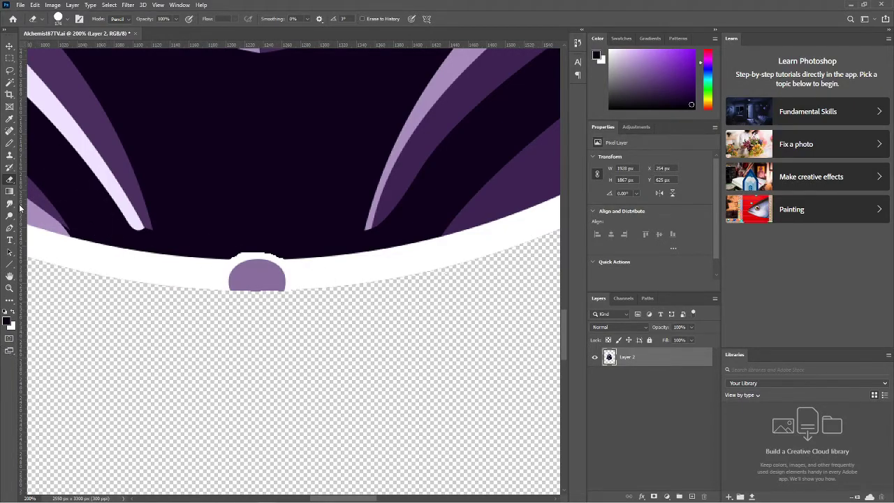
# Paint over the white bump above the purple dot with a 20 px Pencil in the dark colour sampled from the hood.
pyautogui.click(11, 144)
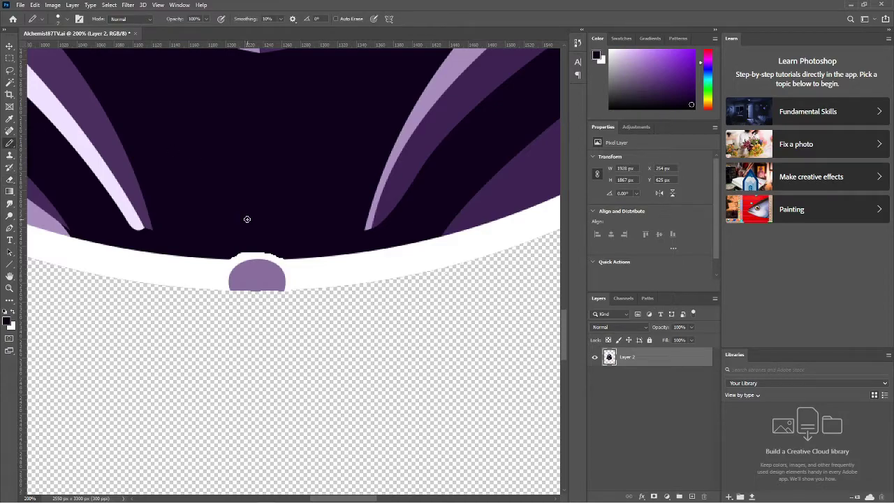
pyautogui.click(67, 20)
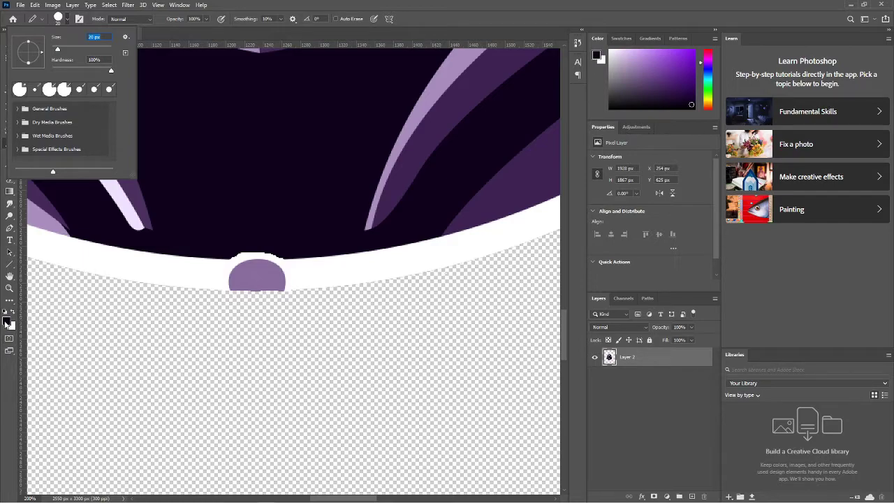
pyautogui.click(7, 321)
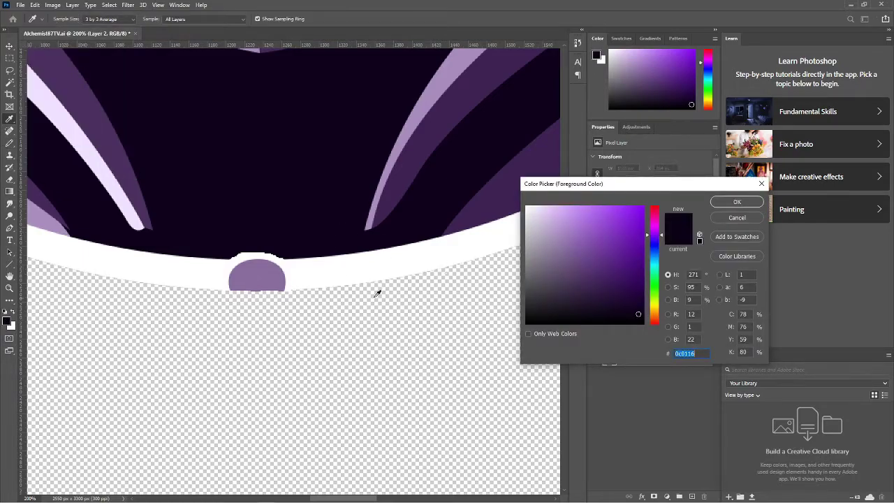
pyautogui.click(311, 209)
pyautogui.click(720, 202)
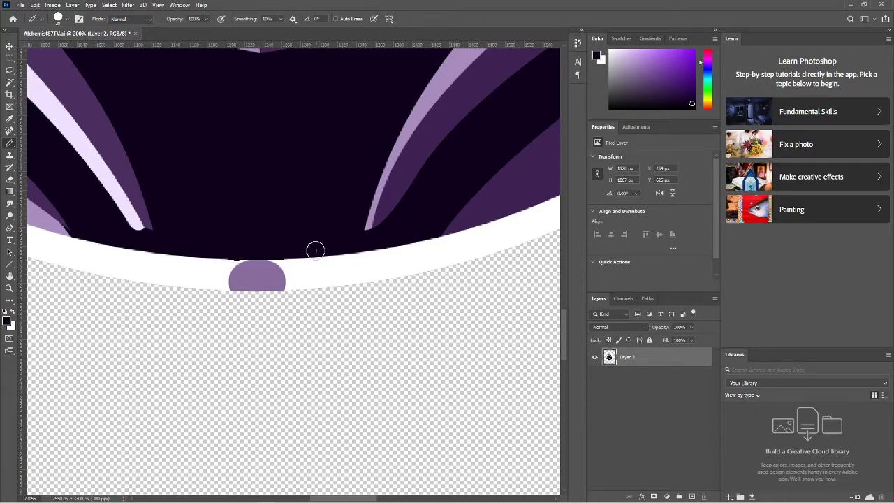
# Paint over the purple dot and stray dark pixels on the ring's lower edge with the 20 px Pencil in white (ffffff).
pyautogui.click(6, 315)
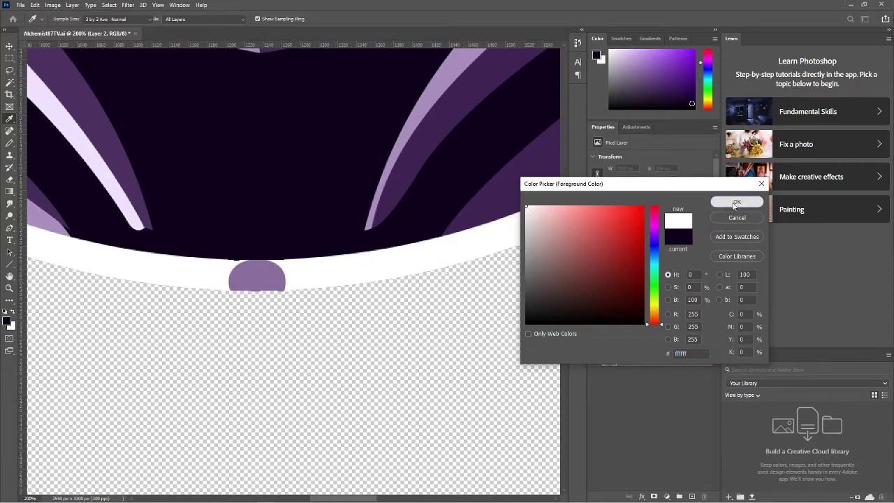
pyautogui.click(737, 202)
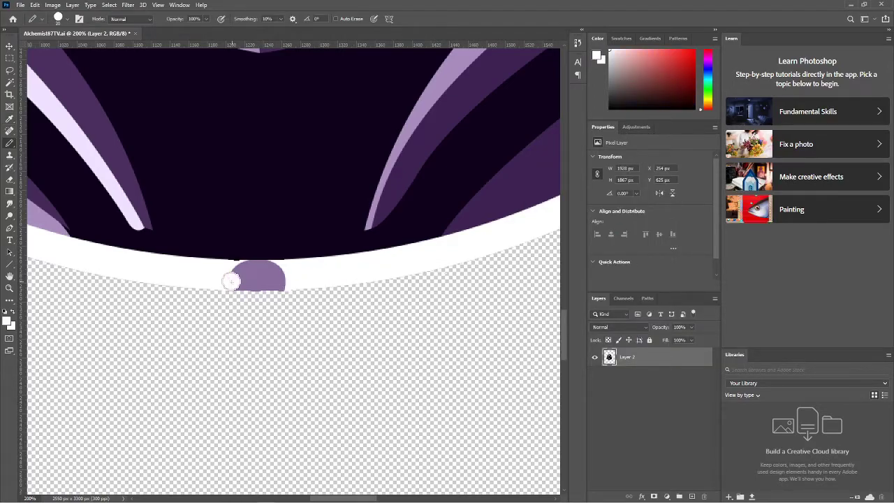
pyautogui.moveTo(224, 274)
pyautogui.mouseDown()
pyautogui.moveTo(292, 273)
pyautogui.moveTo(247, 278)
pyautogui.mouseUp()
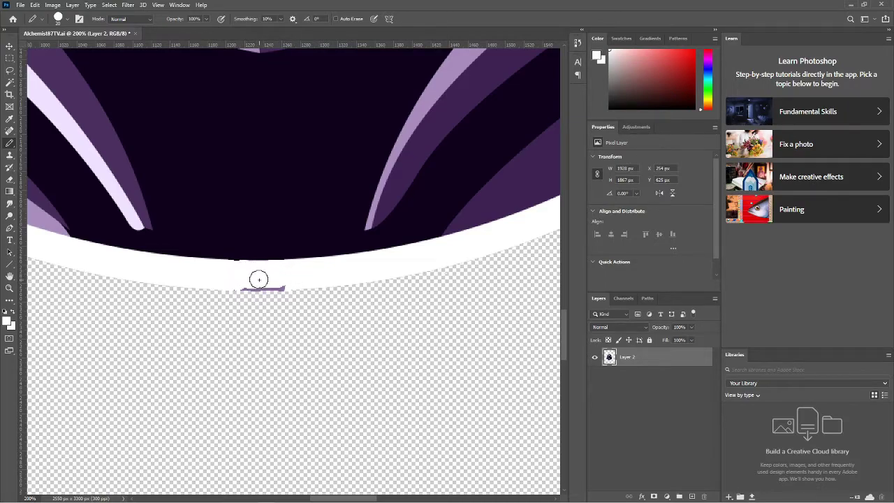
pyautogui.scroll(4, 259, 280)
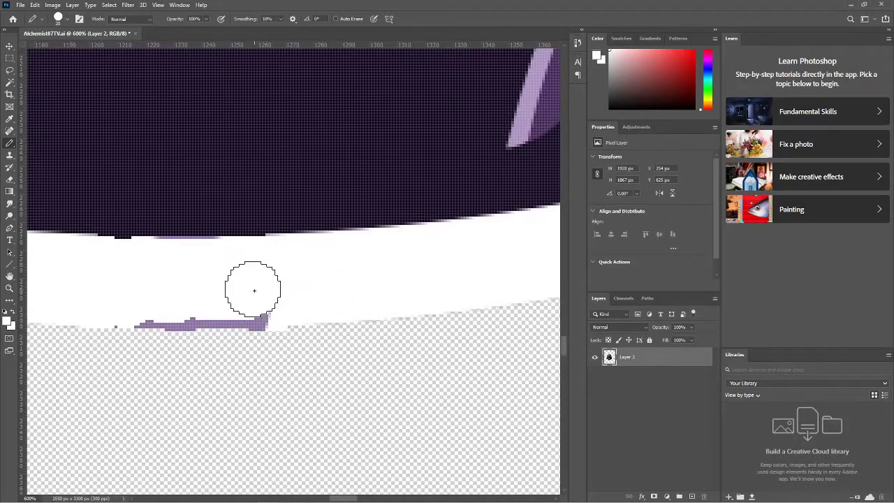
pyautogui.moveTo(254, 290)
pyautogui.mouseDown()
pyautogui.moveTo(186, 304)
pyautogui.moveTo(166, 295)
pyautogui.moveTo(124, 300)
pyautogui.mouseUp()
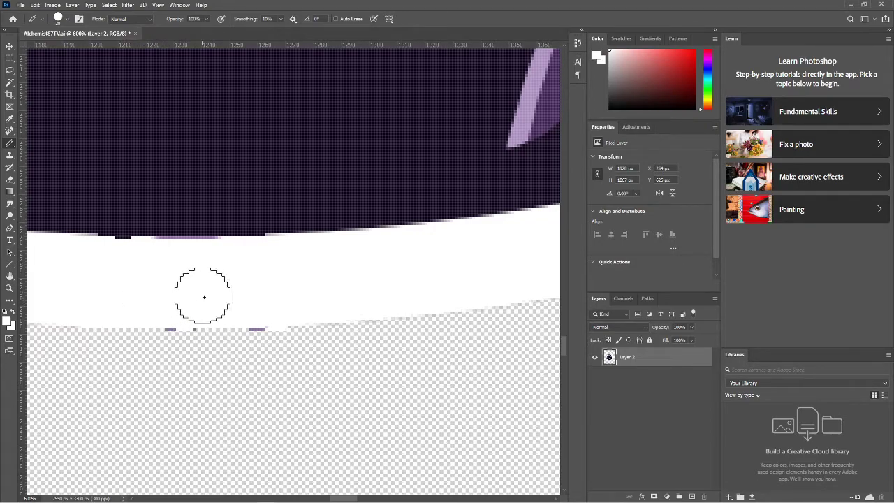
pyautogui.moveTo(205, 270); pyautogui.dragTo(205, 266)
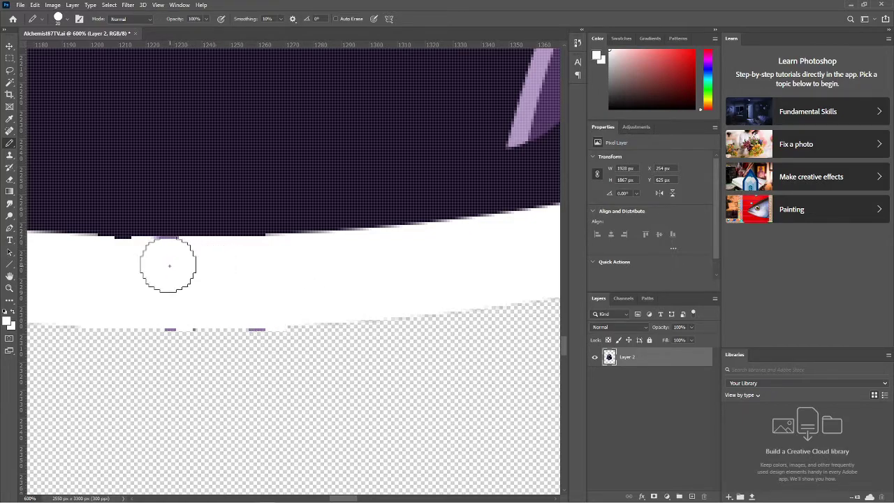
pyautogui.click(119, 259)
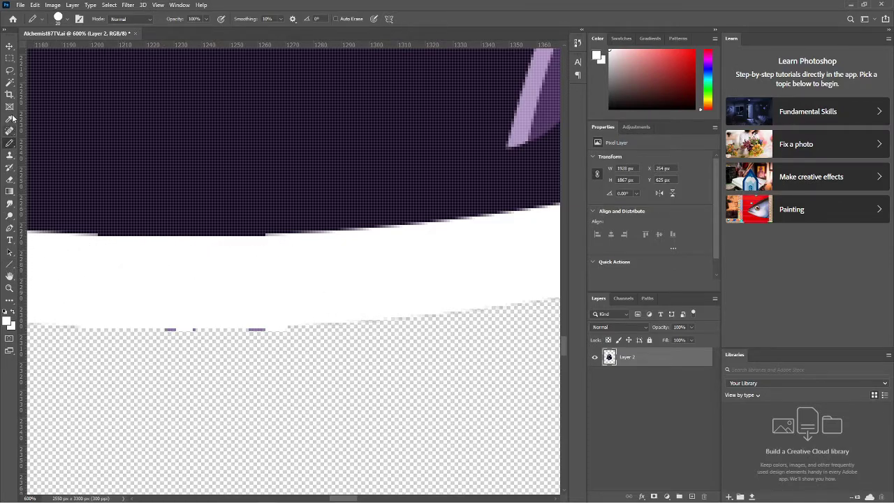
# Erase the leftover purple specks along the ring's outer lower edge with a hard 26 px eraser.
pyautogui.click(9, 179)
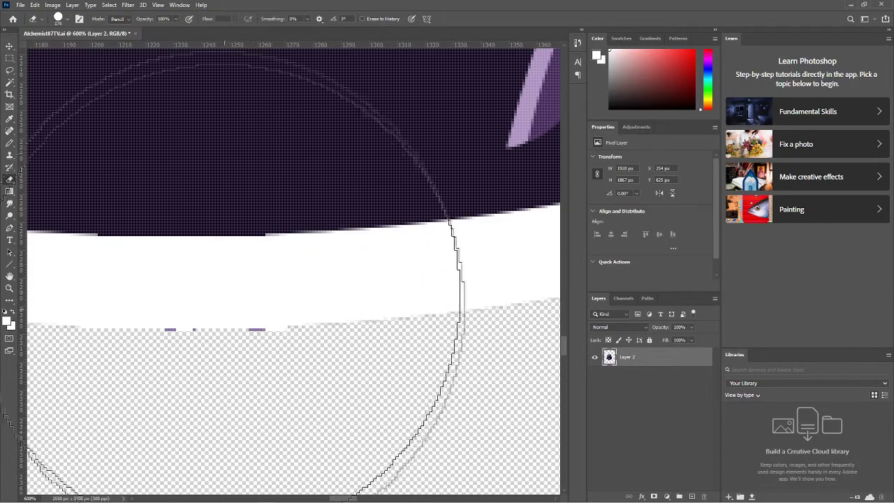
pyautogui.click(68, 22)
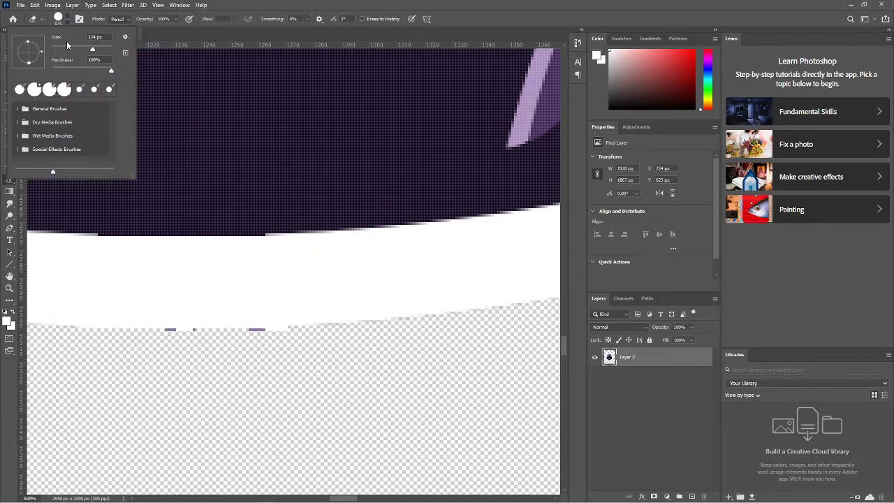
pyautogui.moveTo(90, 51); pyautogui.dragTo(59, 52)
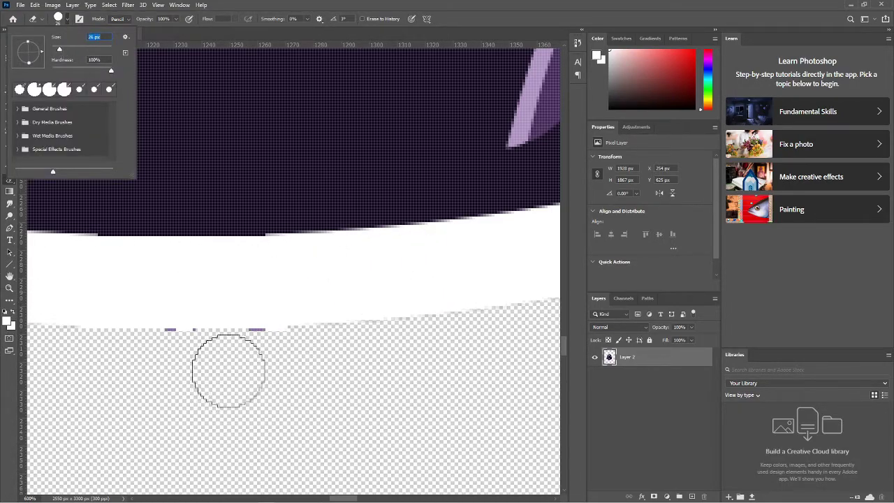
pyautogui.moveTo(172, 366); pyautogui.dragTo(186, 365)
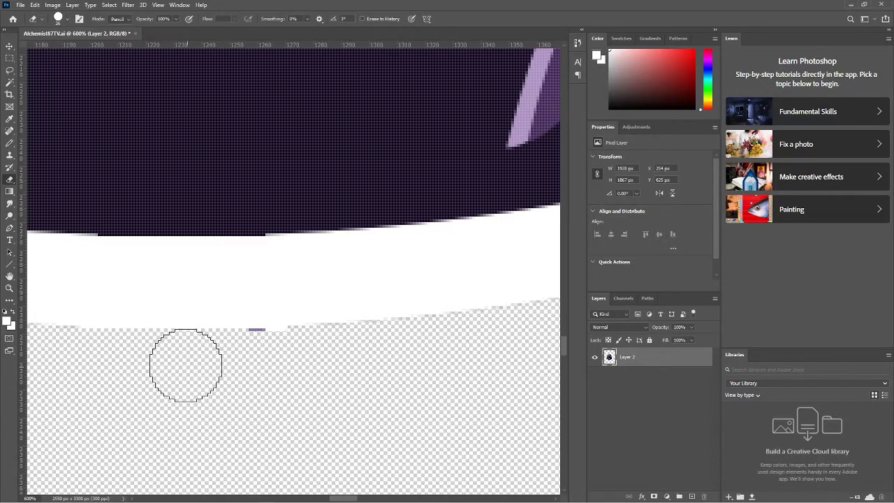
pyautogui.click(257, 362)
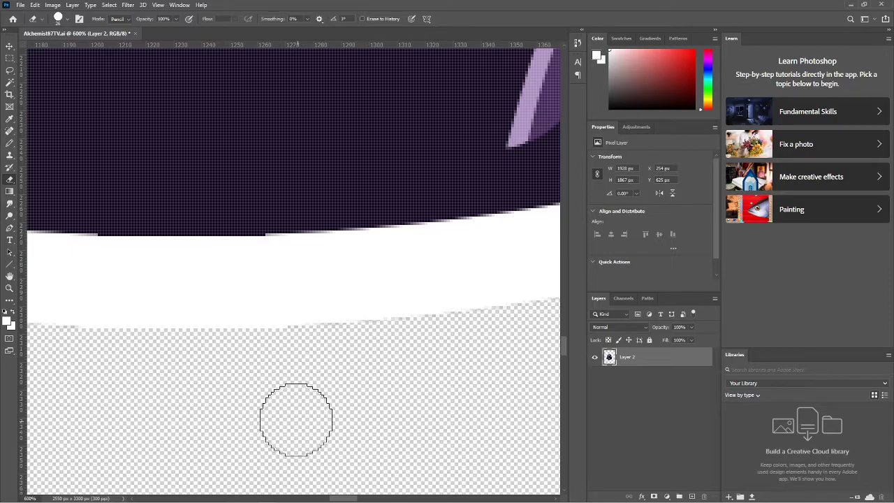
pyautogui.scroll(-10, 264, 416)
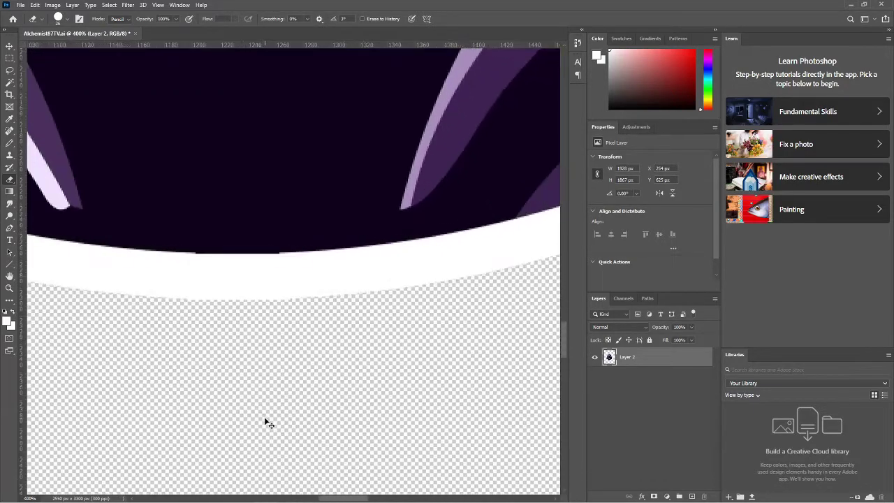
pyautogui.scroll(-1, 264, 423)
pyautogui.scroll(6, 261, 417)
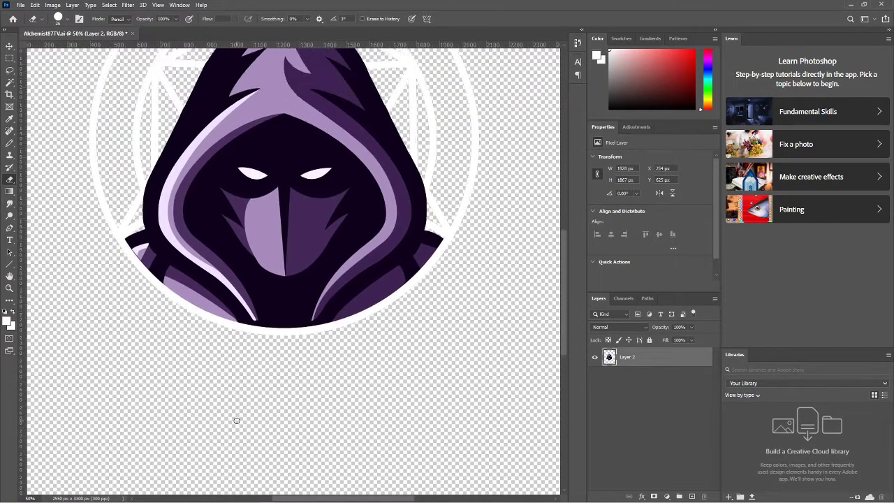
pyautogui.scroll(-2, 236, 418)
pyautogui.scroll(2, 238, 421)
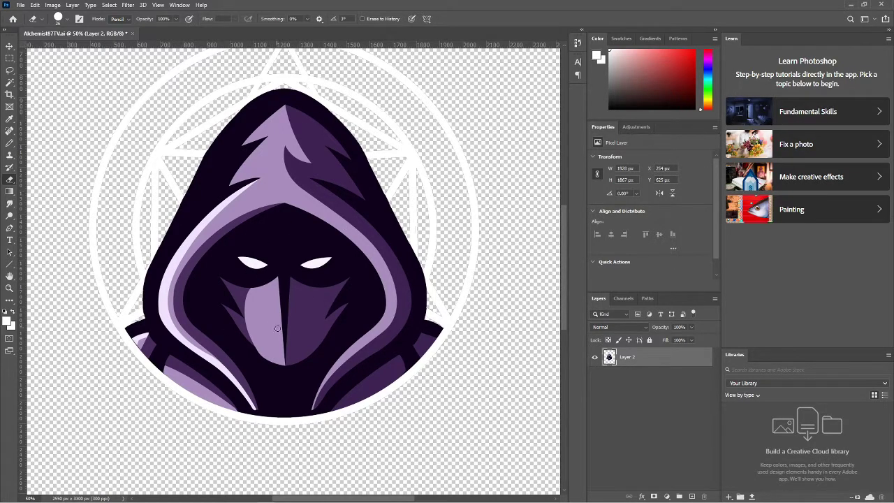
pyautogui.moveTo(562, 319)
pyautogui.mouseDown()
pyautogui.moveTo(568, 291)
pyautogui.moveTo(571, 308)
pyautogui.mouseUp()
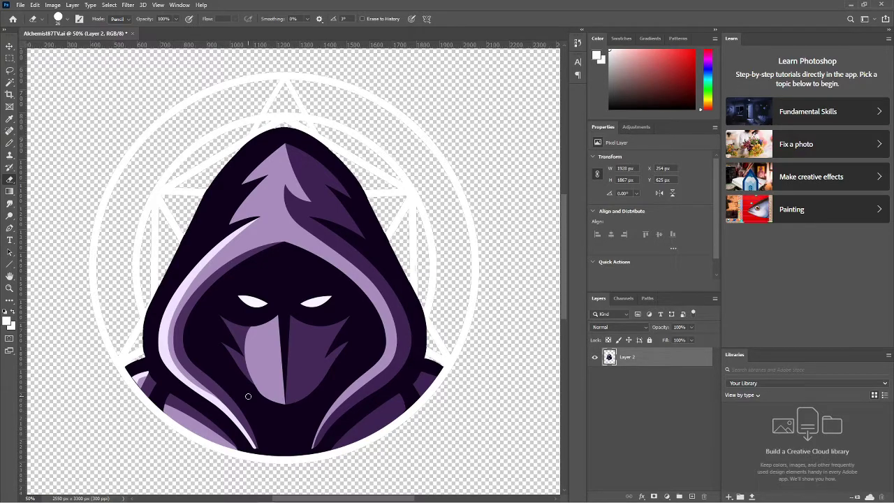
pyautogui.click(21, 5)
pyautogui.moveTo(34, 5)
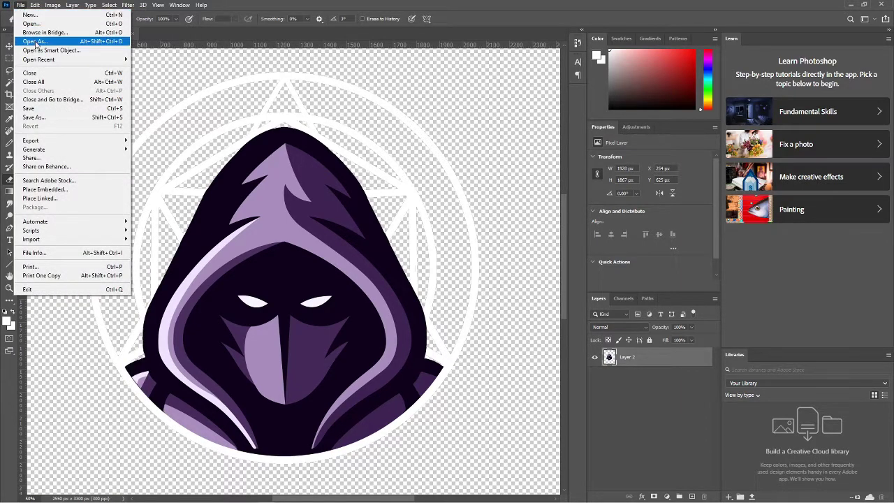
pyautogui.click(59, 118)
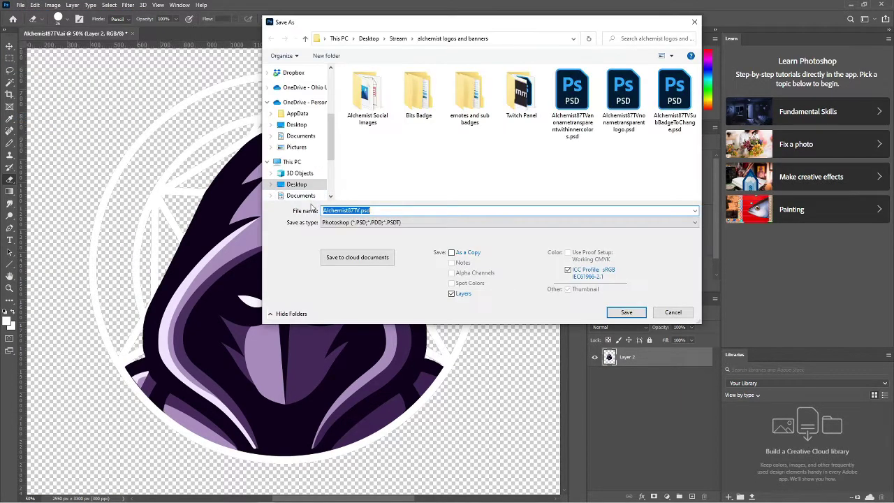
pyautogui.click(383, 223)
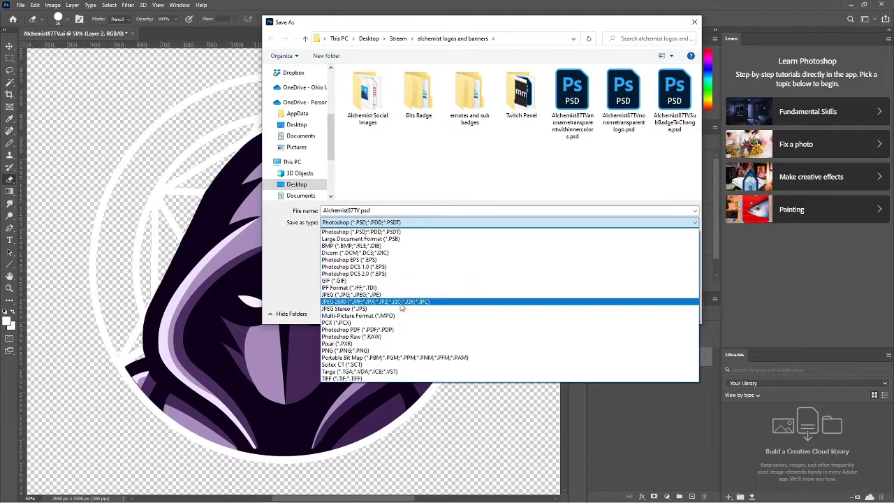
pyautogui.click(395, 351)
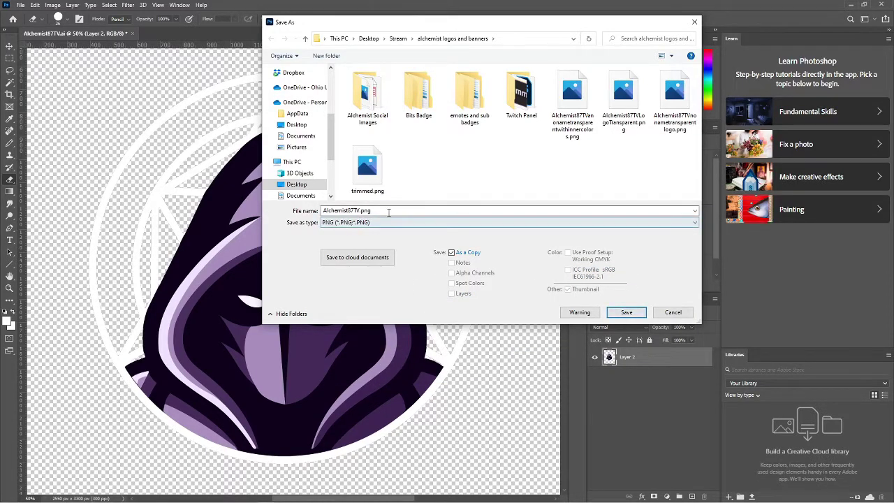
pyautogui.click(695, 22)
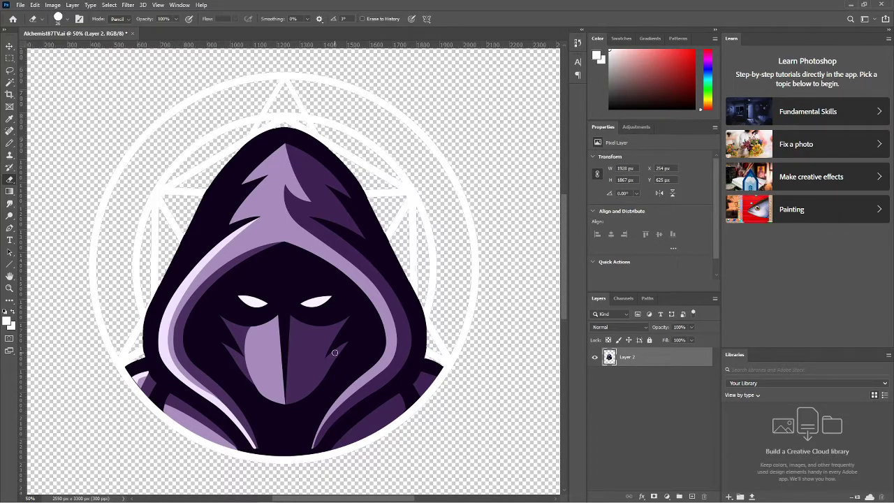
# Select the white ring and star lines around the hood with the Magic Wand and invert the selection.
pyautogui.click(10, 143)
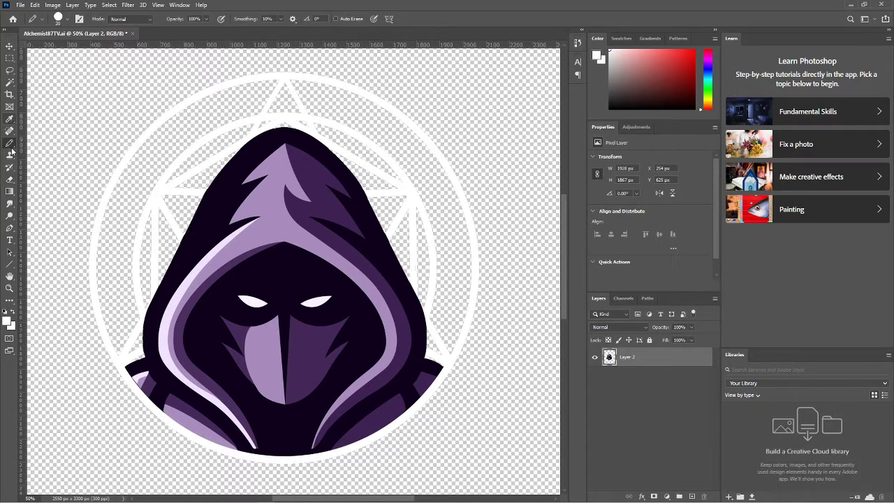
pyautogui.click(9, 83)
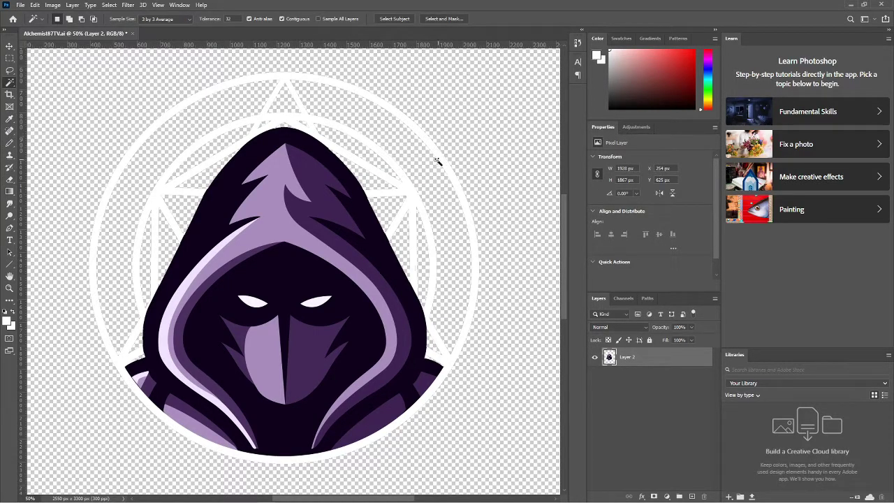
pyautogui.rightClick(10, 82)
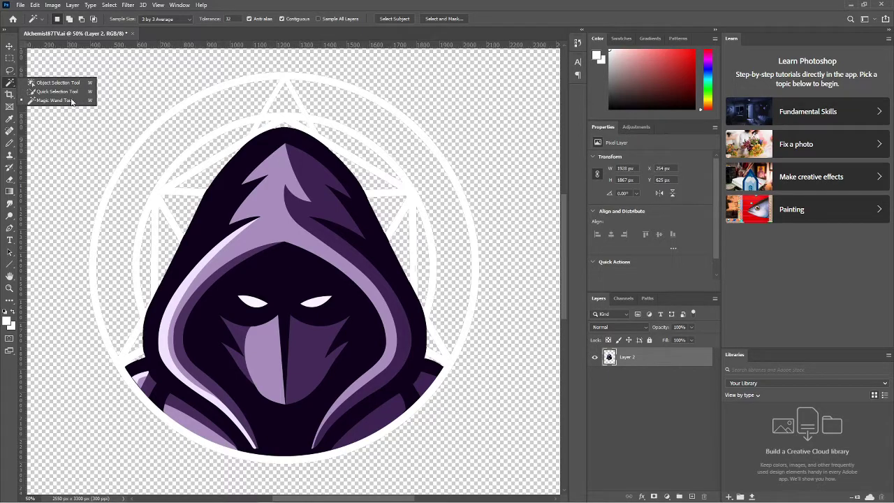
pyautogui.click(434, 149)
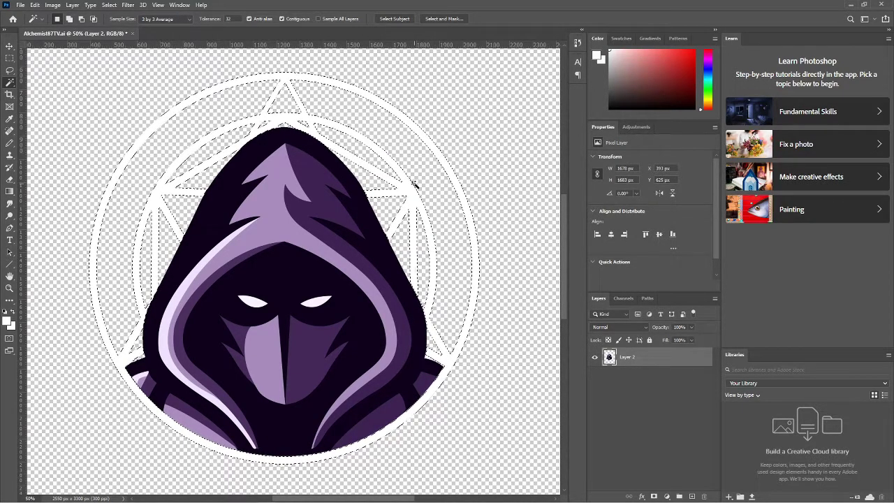
pyautogui.rightClick(414, 184)
pyautogui.click(450, 366)
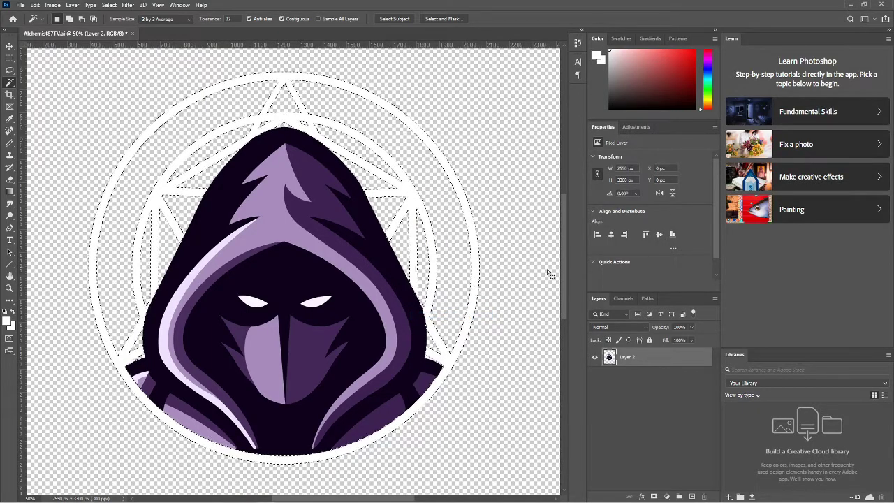
# Add a layer mask from the inverted selection to hide the white ring and star, and apply it to Layer 2.
pyautogui.click(654, 496)
pyautogui.rightClick(629, 358)
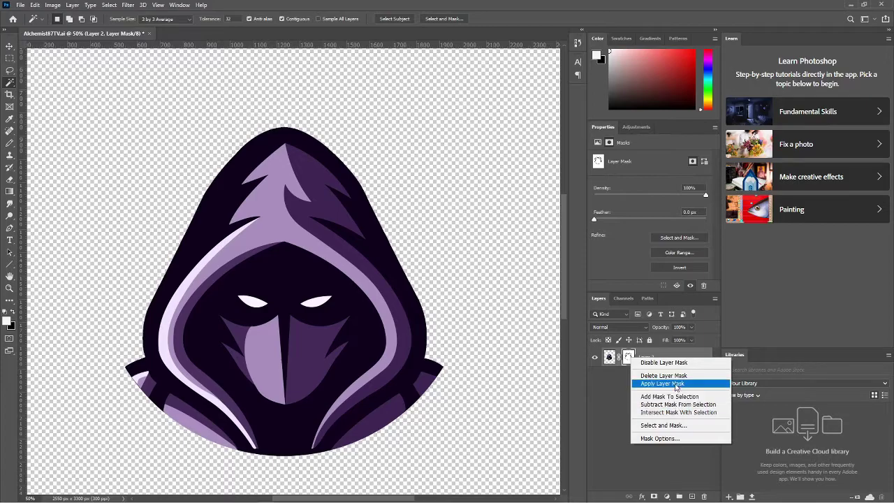
pyautogui.click(676, 384)
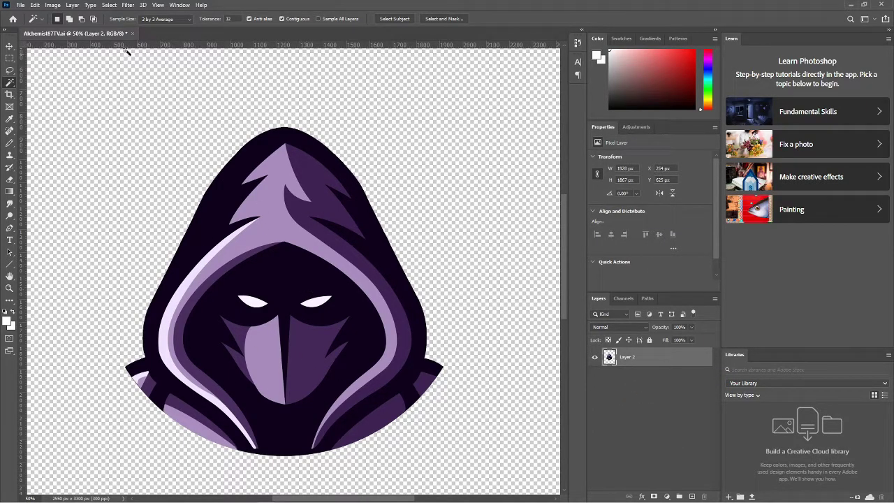
pyautogui.click(21, 5)
pyautogui.click(35, 4)
pyautogui.click(259, 91)
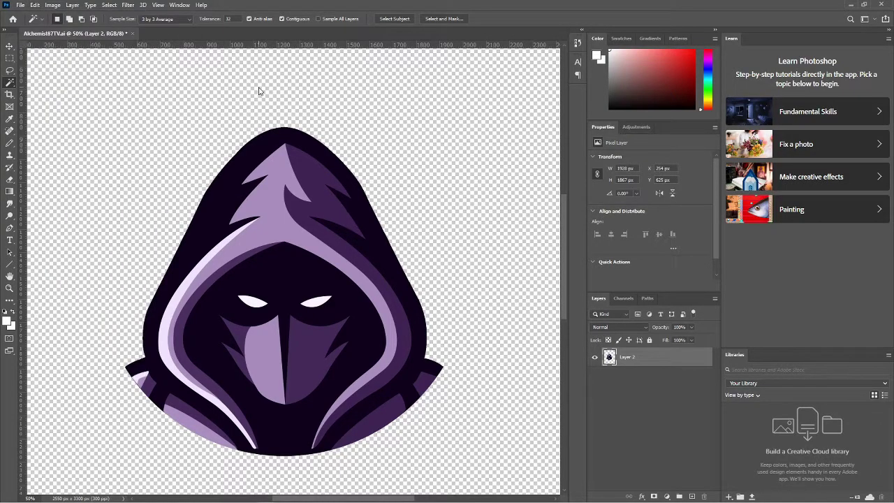